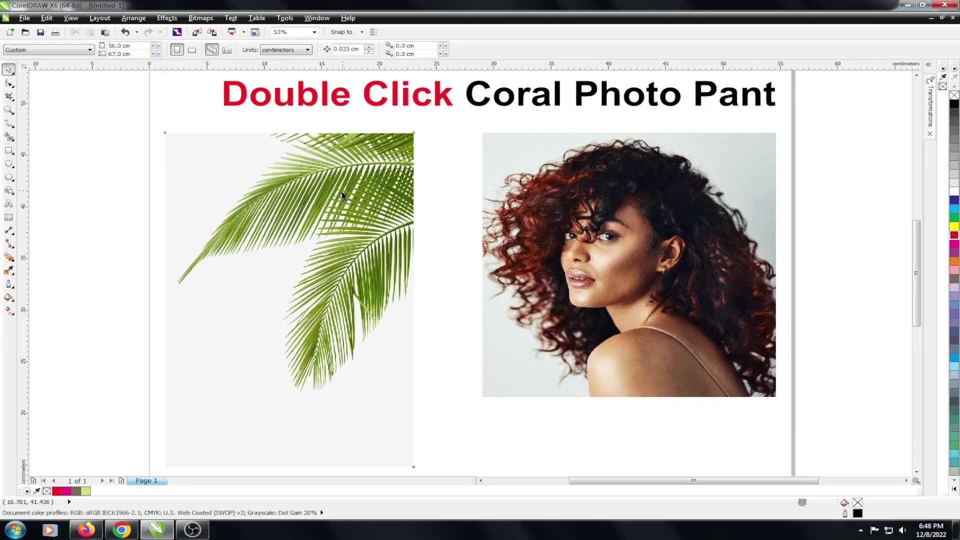
- Select the title text on the page, then select the palm leaf image
left_click(343, 194)
left_click_drag(212, 80, 386, 107)
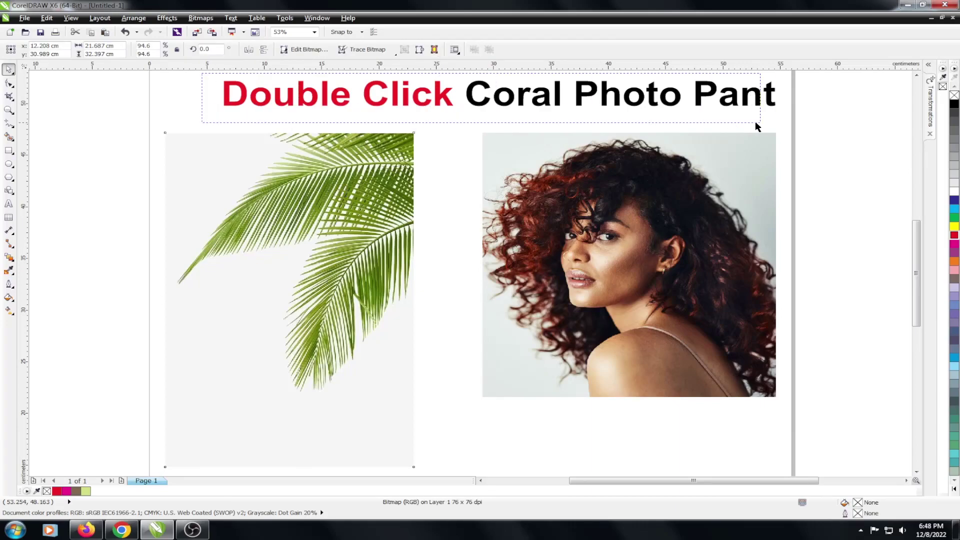
left_click_drag(755, 122, 793, 120)
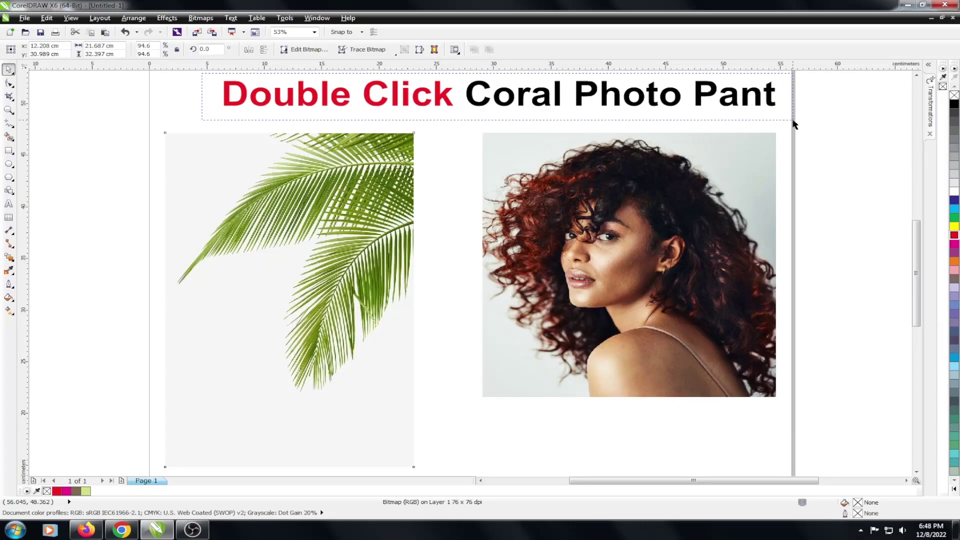
left_click_drag(792, 121, 793, 122)
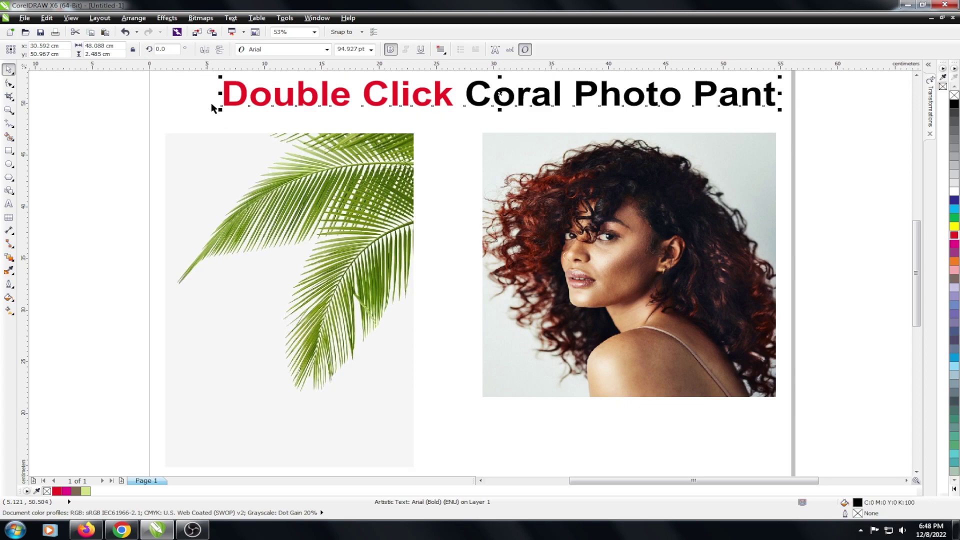
left_click_drag(210, 77, 672, 115)
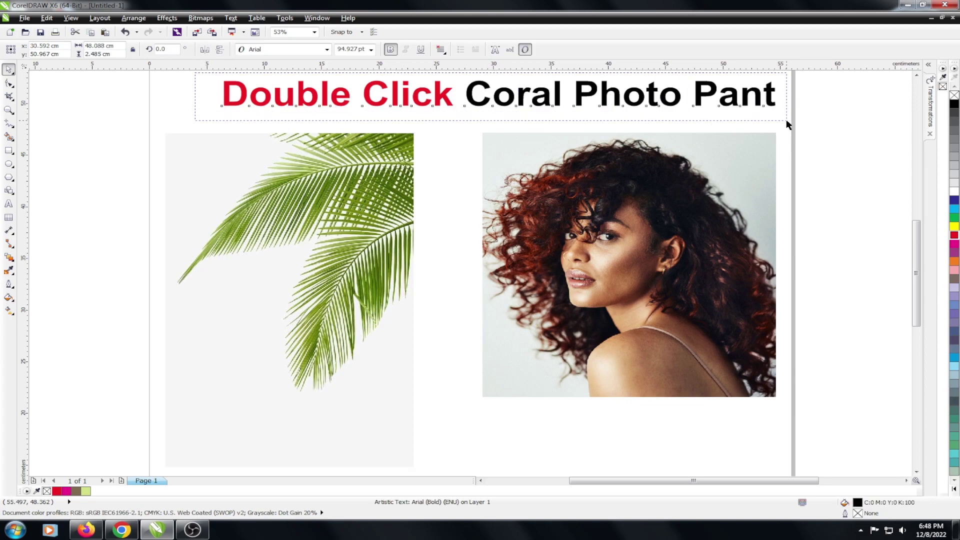
left_click_drag(787, 120, 787, 121)
left_click(307, 160)
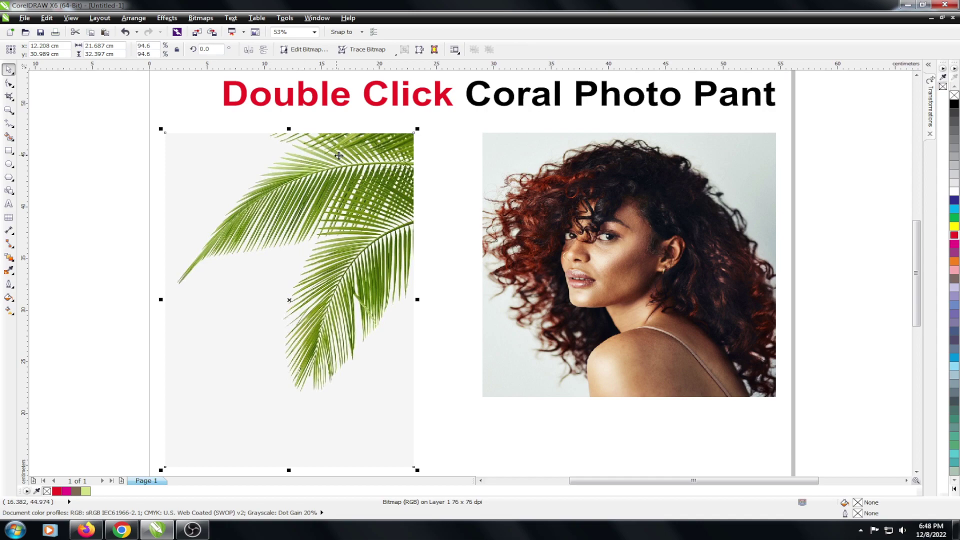
- Turn on 'Double-click to edit bitmaps in PHOTO-PAINT' in Options > Workspace > Edit, then reselect the palm bitmap
left_click(210, 18)
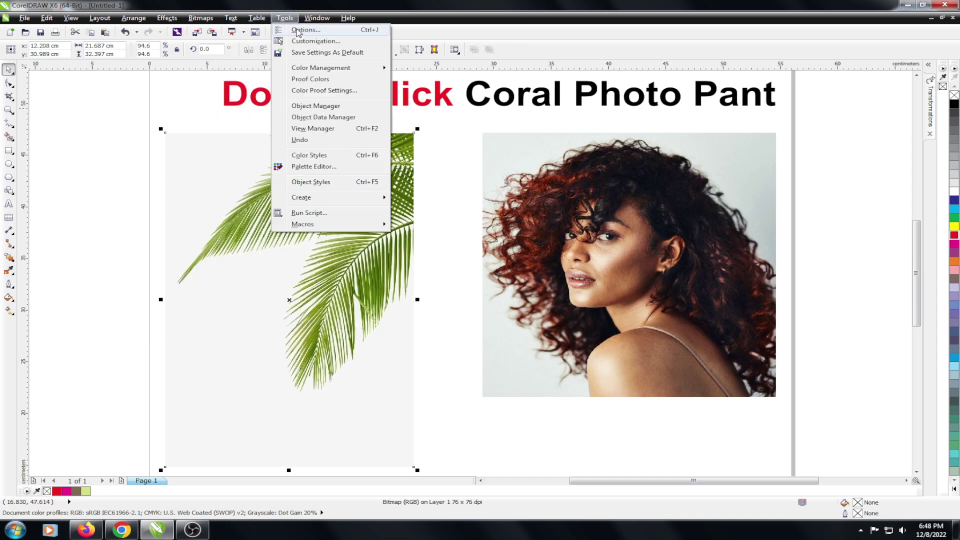
left_click(300, 30)
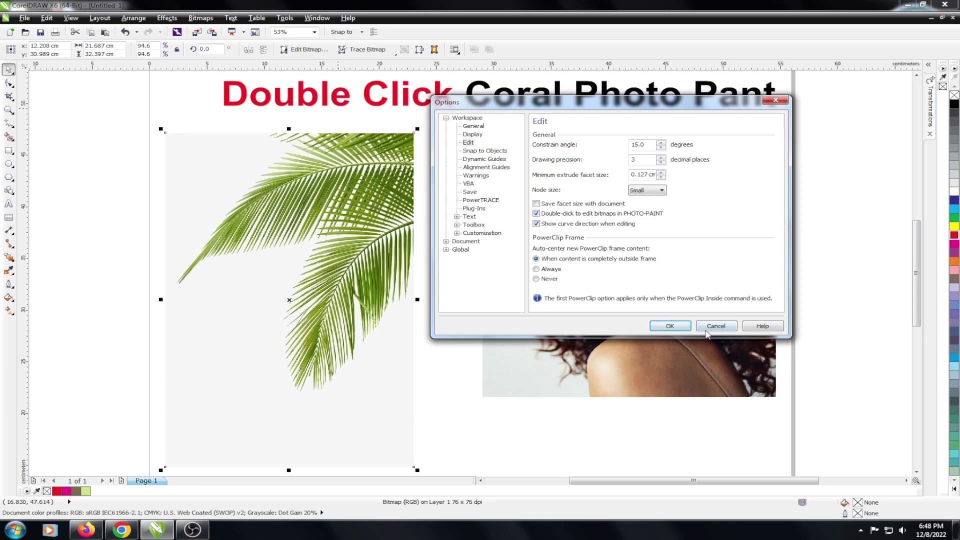
left_click(676, 328)
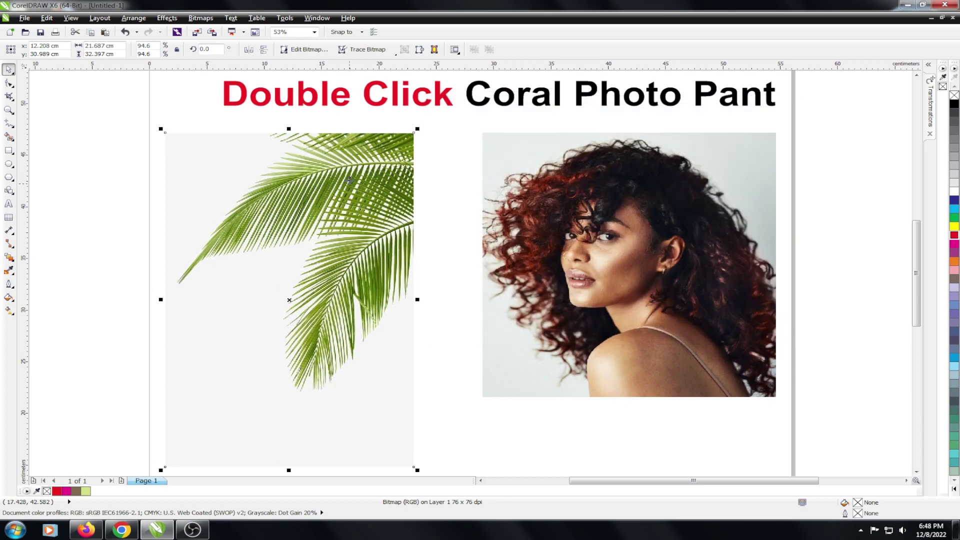
left_click(349, 160)
- Open the palm bitmap in PHOTO-PAINT, maximize its window, and start Image > Cutout Lab
double_click(394, 148)
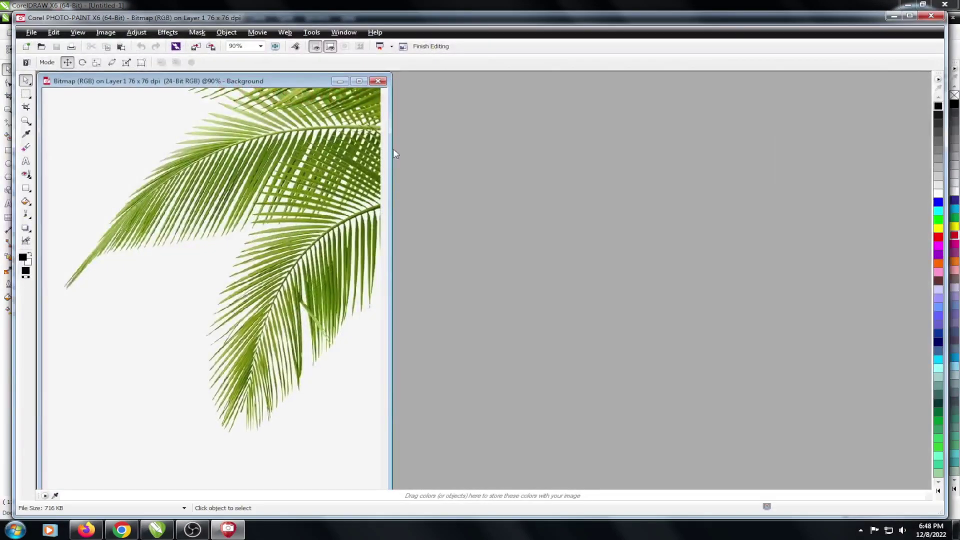
left_click(360, 82)
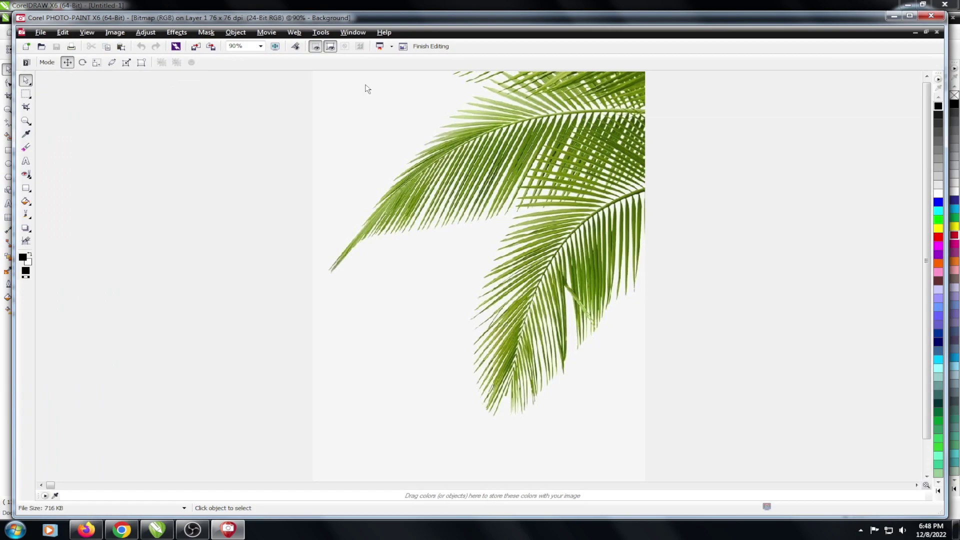
left_click(119, 34)
left_click(133, 48)
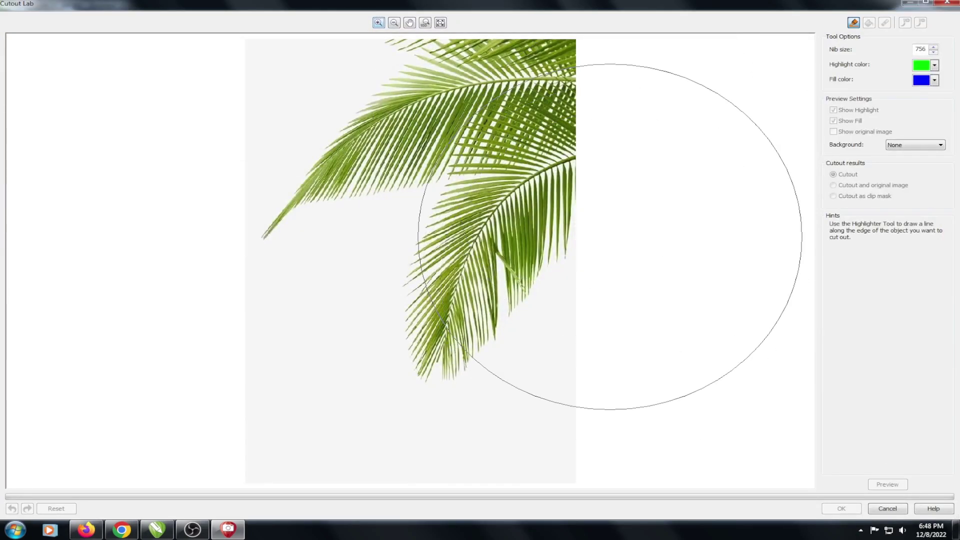
- Highlight the palm leaves' edge, Inside Fill the area to keep, and preview the cutout
scroll(578, 257, "down", 2)
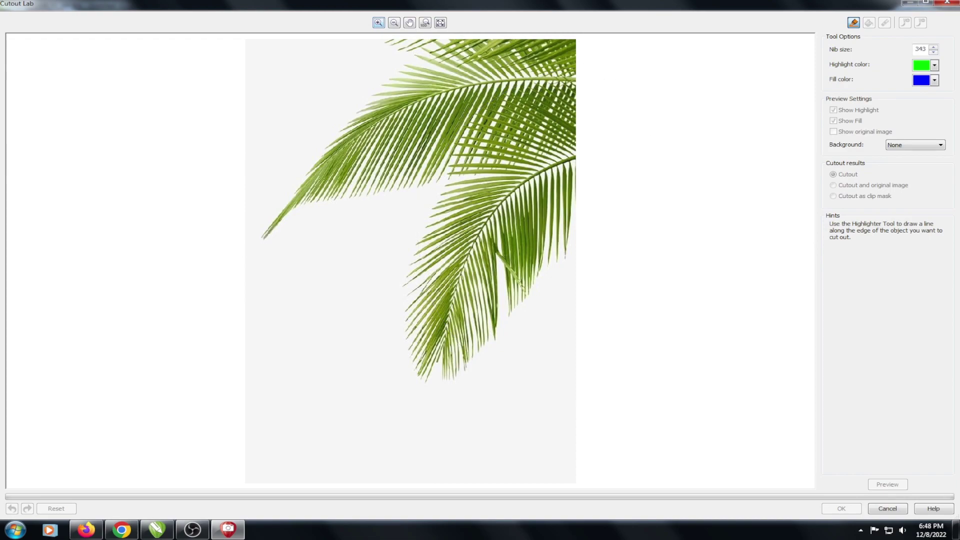
scroll(612, 237, "down", 2)
scroll(425, 192, "up", 1)
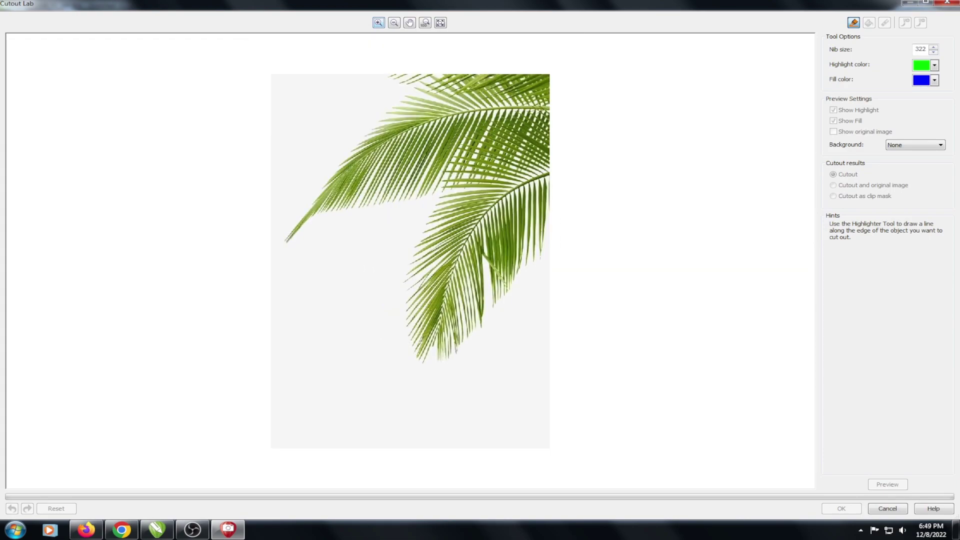
scroll(629, 161, "down", 1)
mouse_move(533, 80)
left_mouse_down()
mouse_move(360, 84)
mouse_move(300, 205)
mouse_move(446, 202)
mouse_move(445, 258)
mouse_move(500, 280)
mouse_move(550, 240)
left_mouse_up()
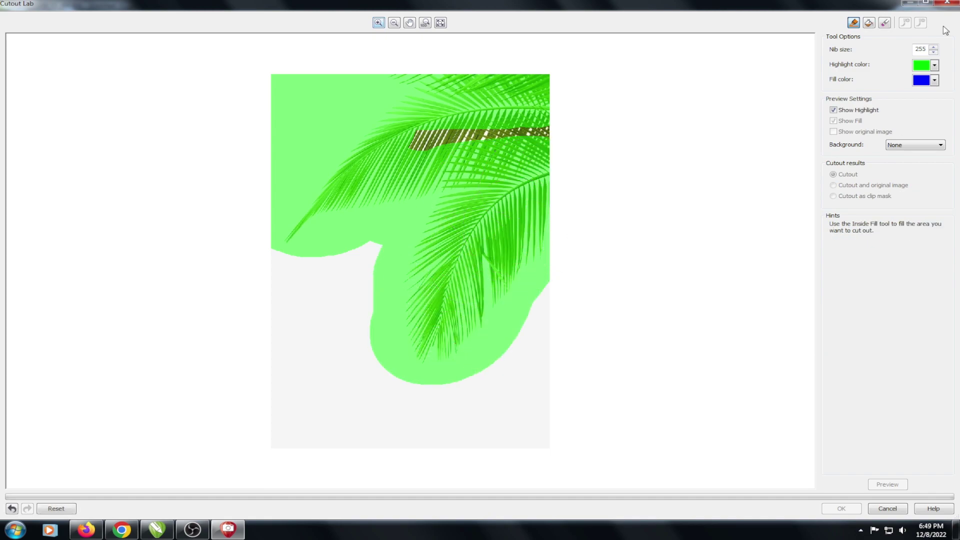
left_click(884, 25)
left_click(460, 140)
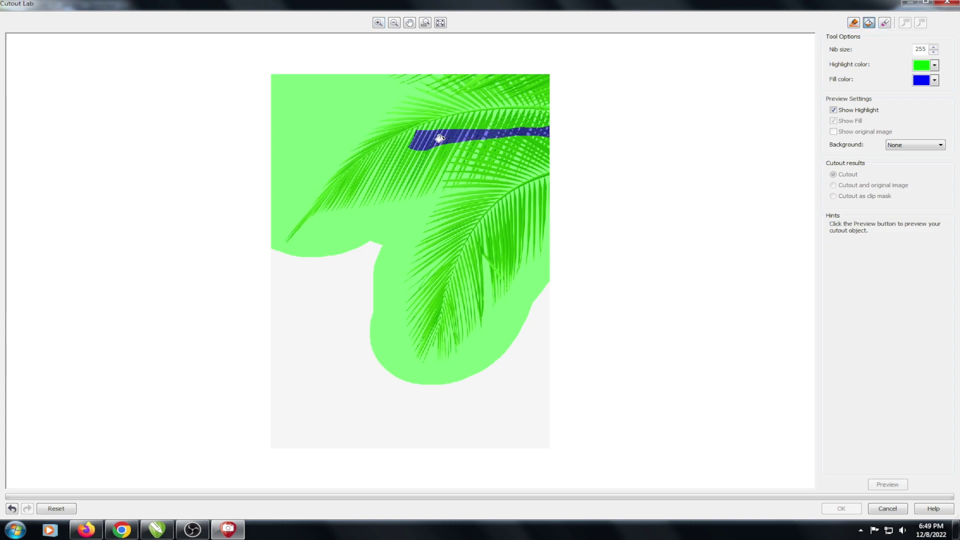
left_click(885, 23)
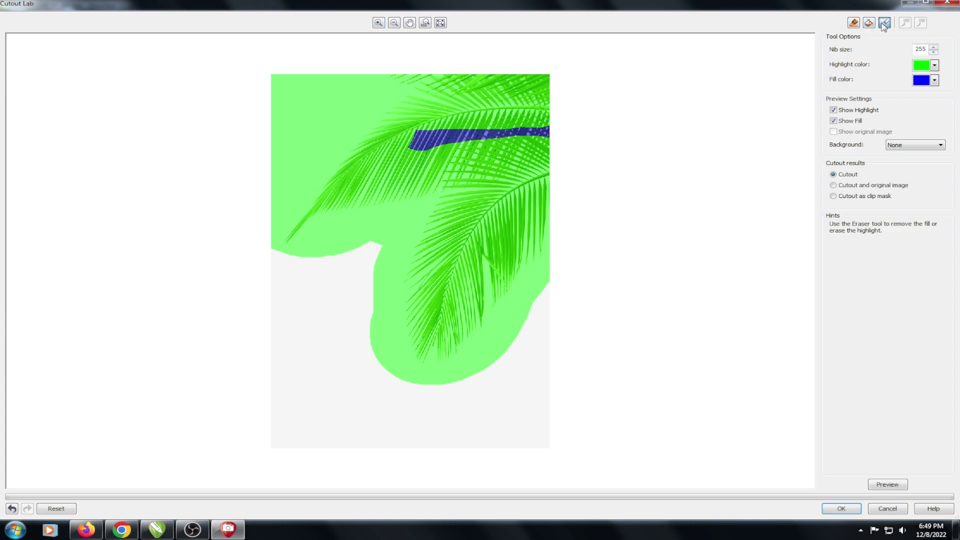
left_click(899, 486)
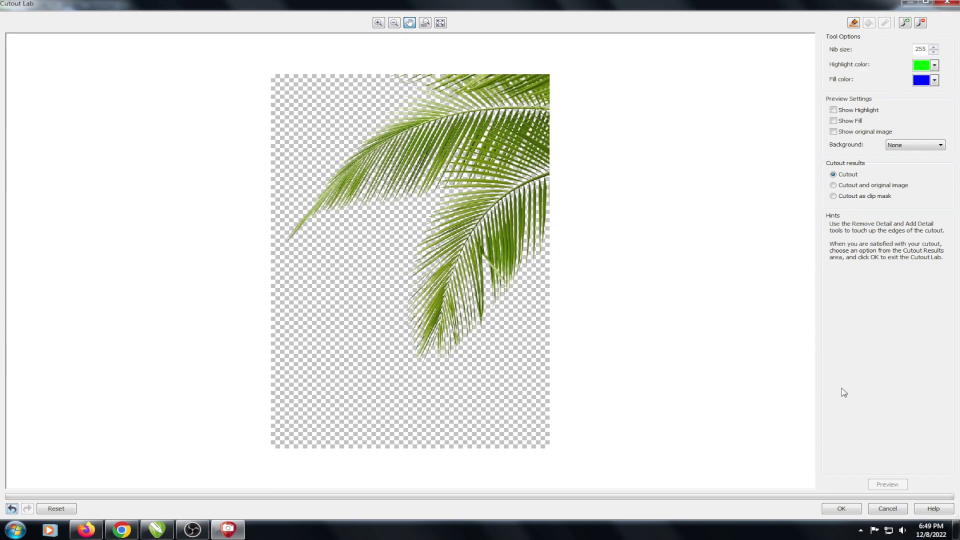
- Apply the palm cutout, save it to the Desktop, and return to CorelDRAW with the woman photo selected
left_click(856, 508)
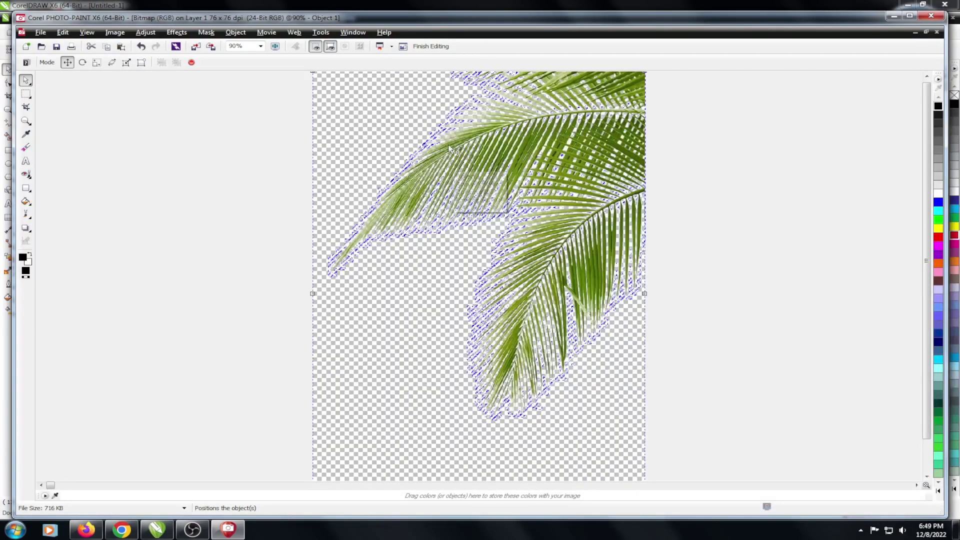
left_click(41, 32)
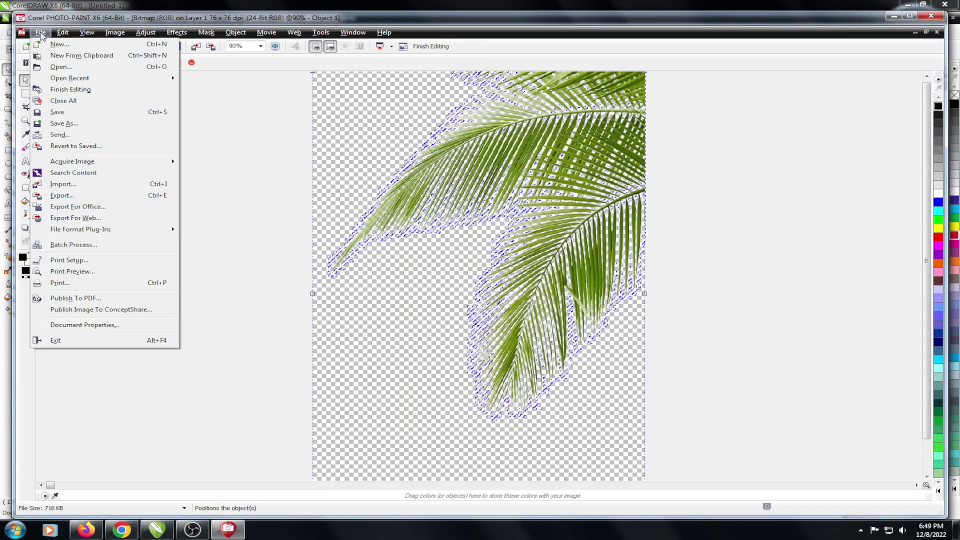
left_click(78, 126)
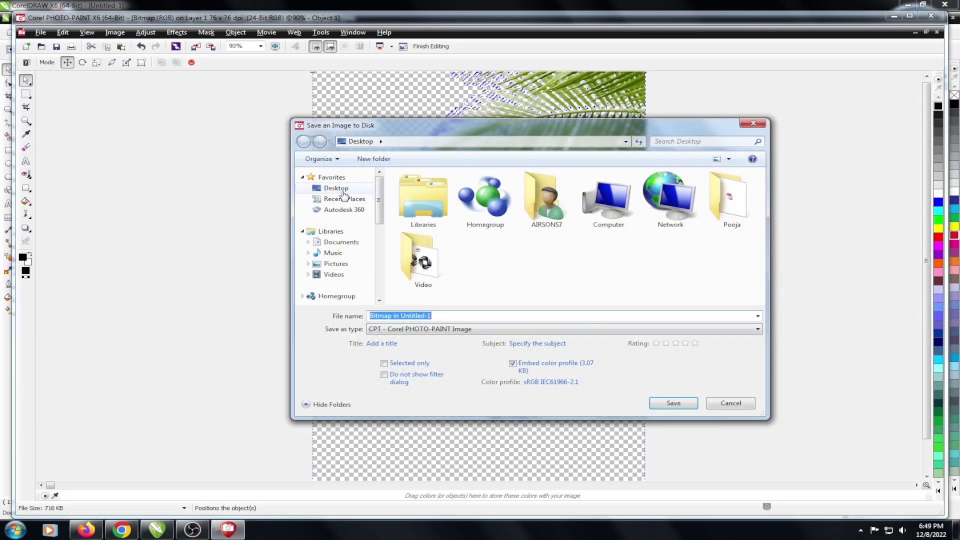
left_click(343, 190)
left_click(674, 403)
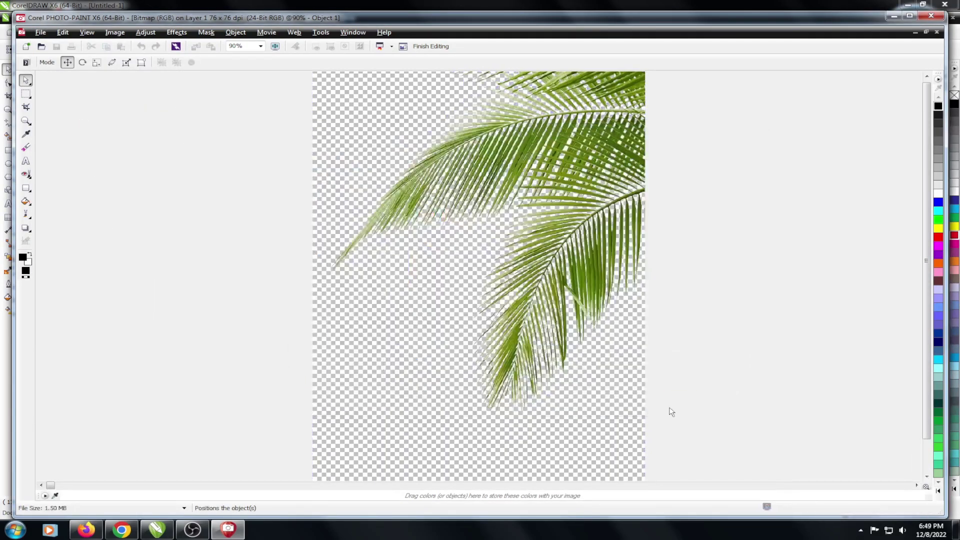
left_click(931, 17)
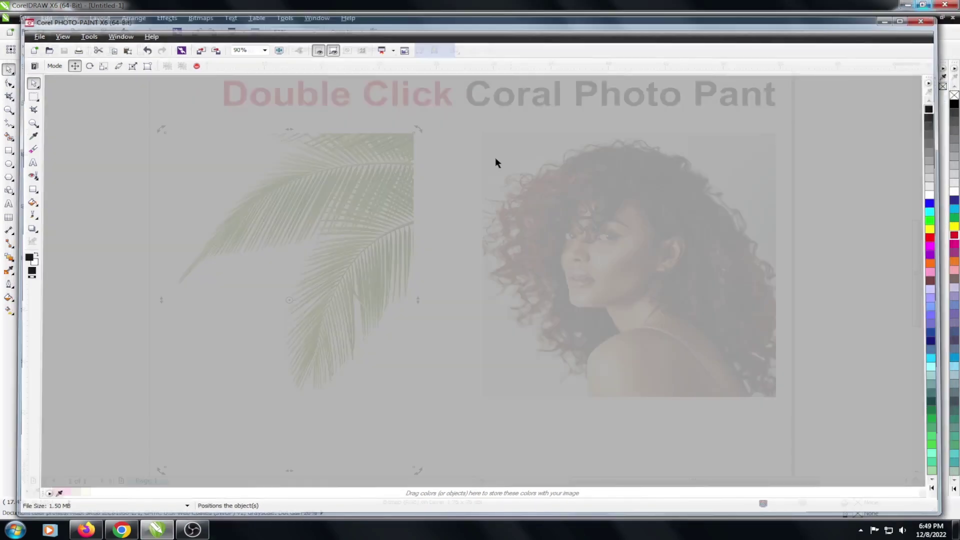
left_click(547, 162)
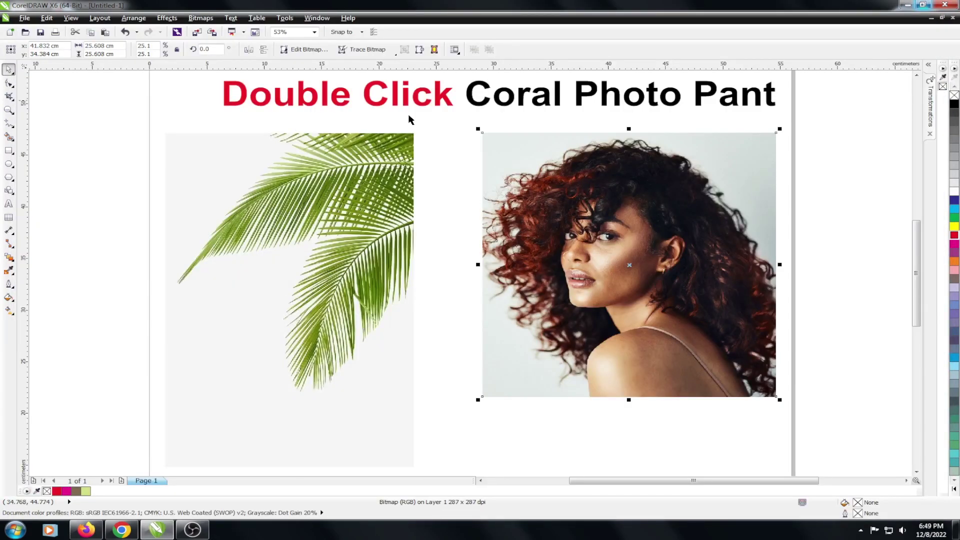
- Open the woman photo in PHOTO-PAINT with both program and image windows maximized, showing the Image menu
left_click_drag(196, 72, 804, 118)
double_click(543, 203)
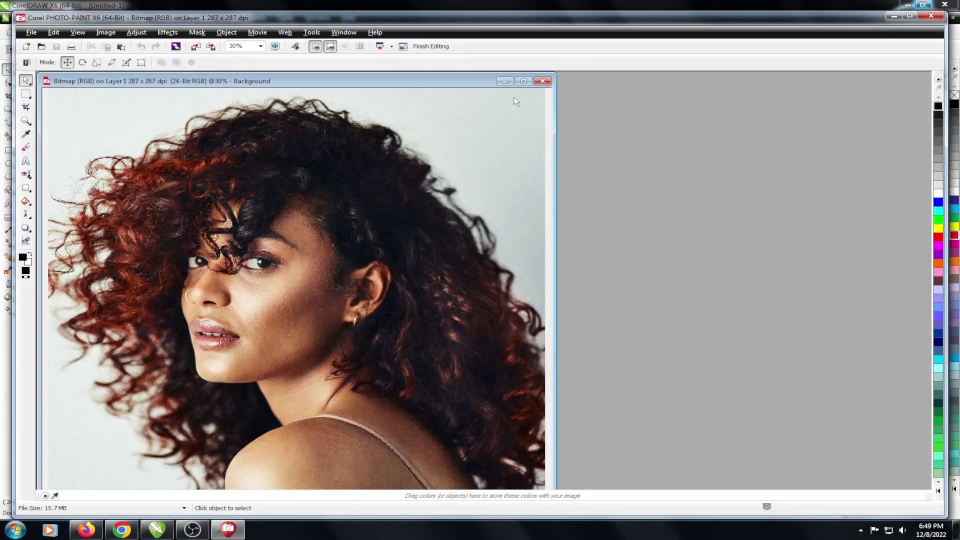
left_click(909, 16)
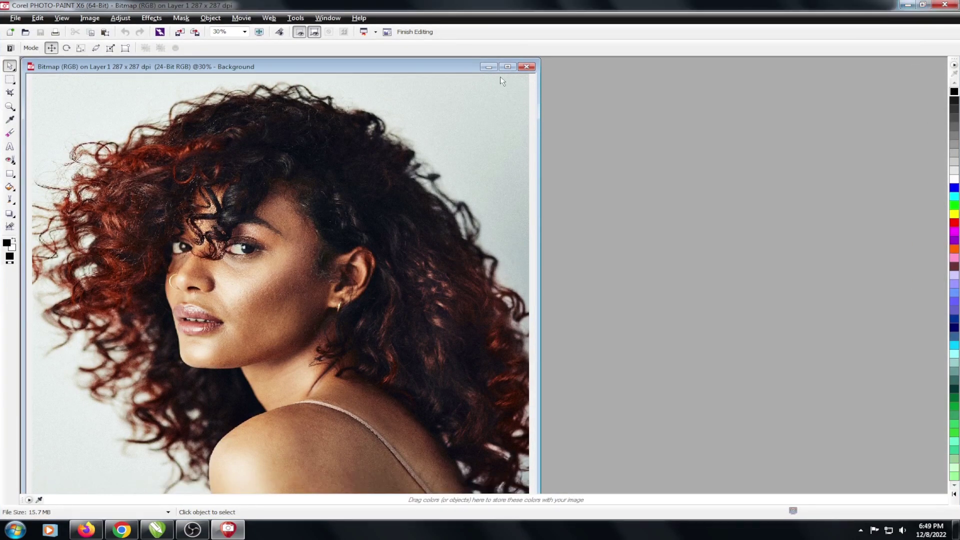
left_click(507, 66)
left_click(98, 18)
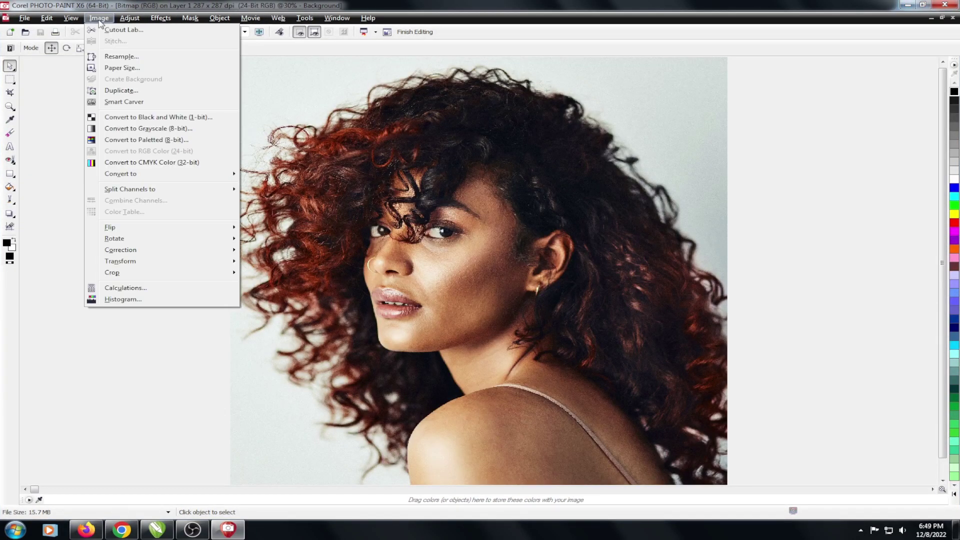
- Open Cutout Lab on the portrait and set the highlighter nib size to about 593
left_click(105, 34)
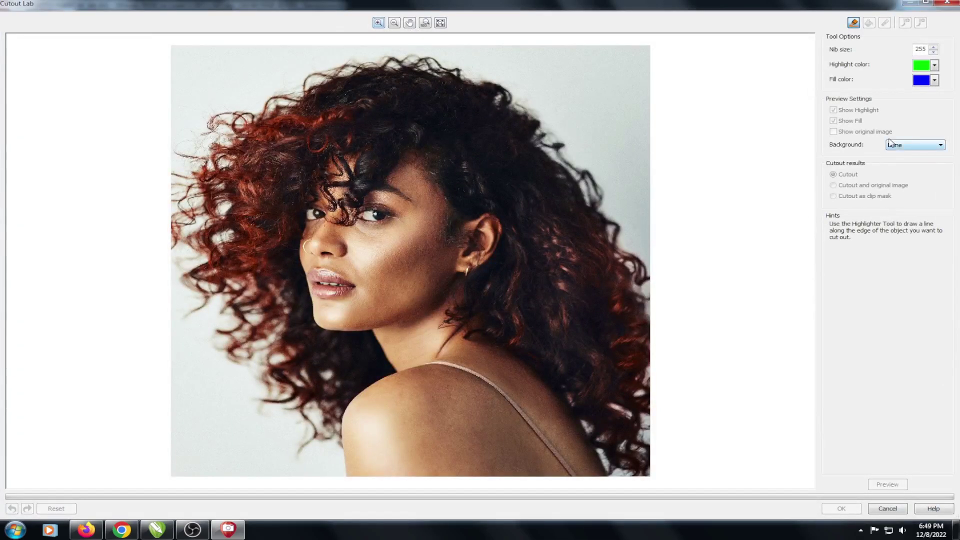
scroll(676, 169, "up", 5)
scroll(675, 169, "up", 1)
scroll(693, 203, "up", 2)
scroll(684, 189, "up", 1)
scroll(684, 188, "up", 2)
scroll(690, 191, "up", 2)
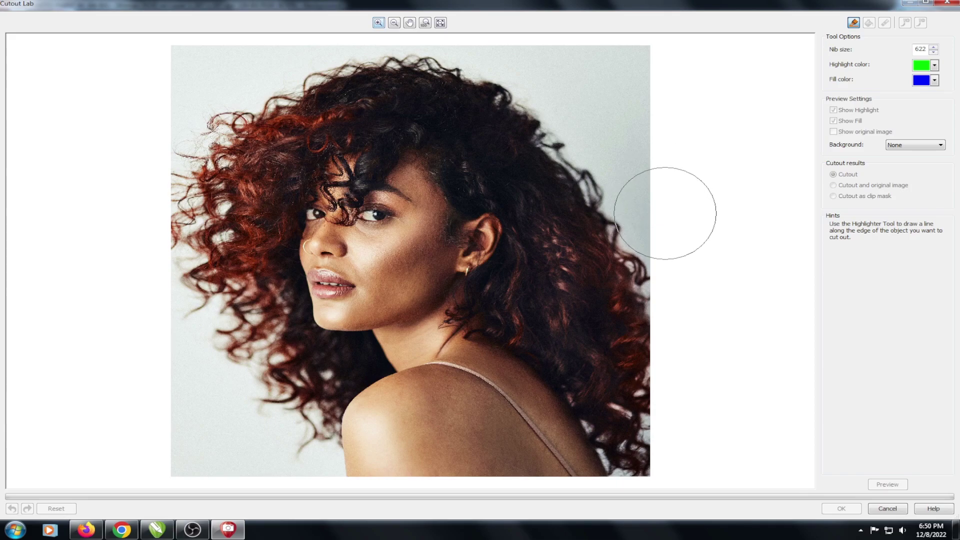
scroll(665, 210, "down", 1)
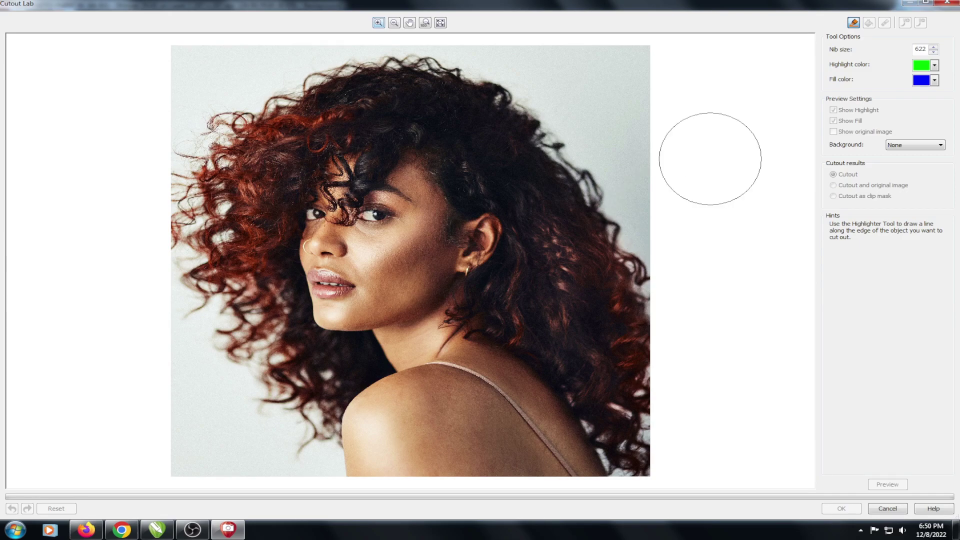
scroll(710, 158, "down", 1)
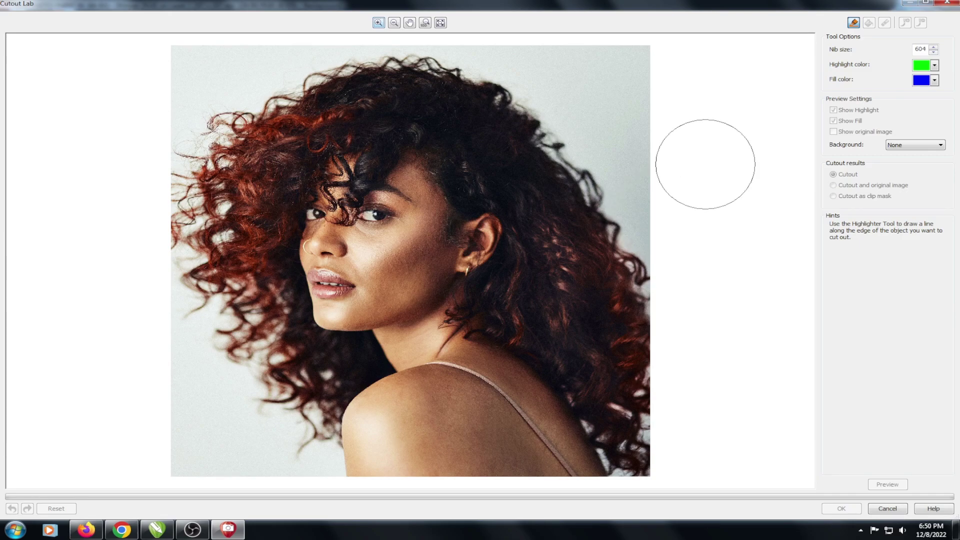
scroll(705, 164, "down", 1)
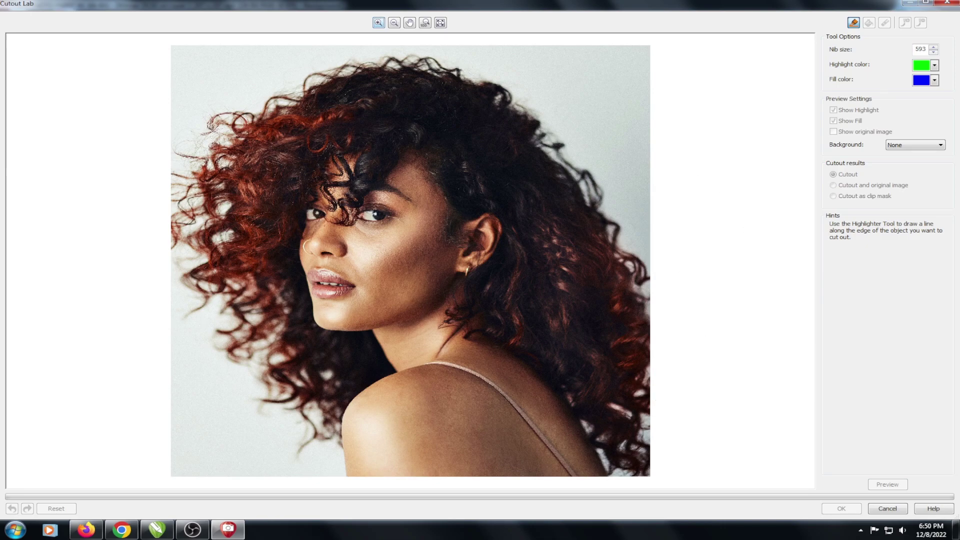
- Highlight the outer edge of the woman's curly hair from the bottom right across to the left
left_click(635, 450)
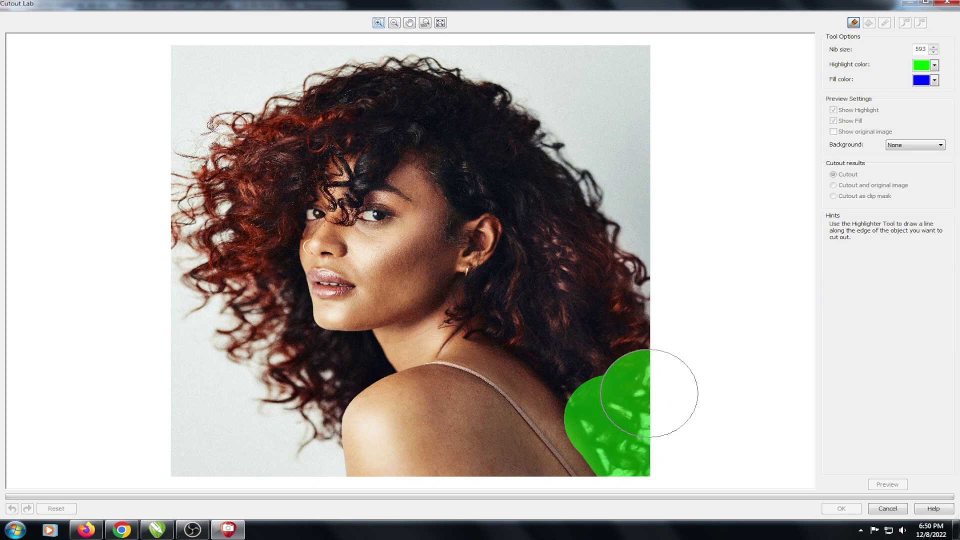
mouse_move(620, 440)
left_mouse_down()
mouse_move(666, 322)
mouse_move(593, 160)
mouse_move(450, 55)
mouse_move(340, 50)
mouse_move(260, 85)
mouse_move(185, 135)
mouse_move(198, 170)
mouse_move(200, 280)
mouse_move(265, 375)
mouse_move(305, 407)
mouse_move(300, 473)
left_mouse_up()
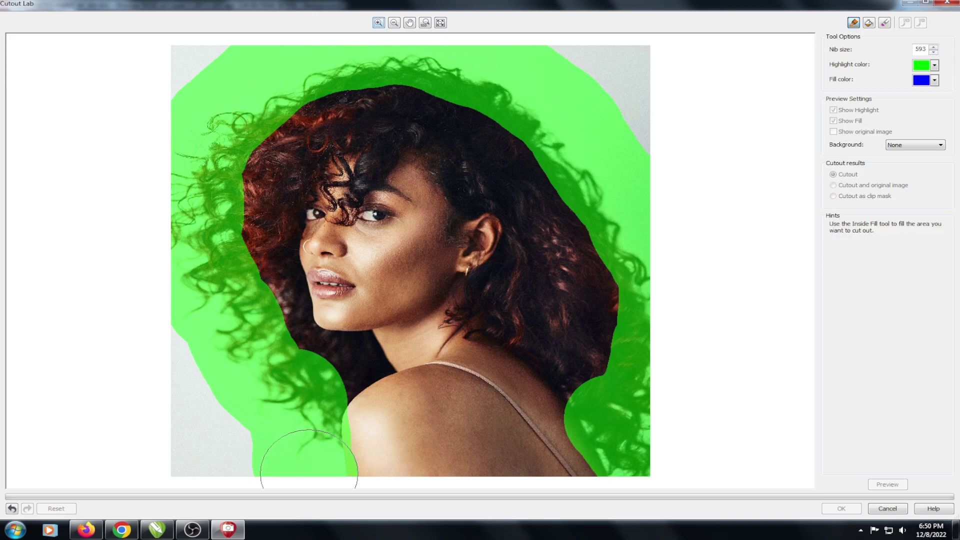
- Inside Fill the woman's outlined area, preview the cutout, and accept it
left_click(869, 23)
left_click(400, 170)
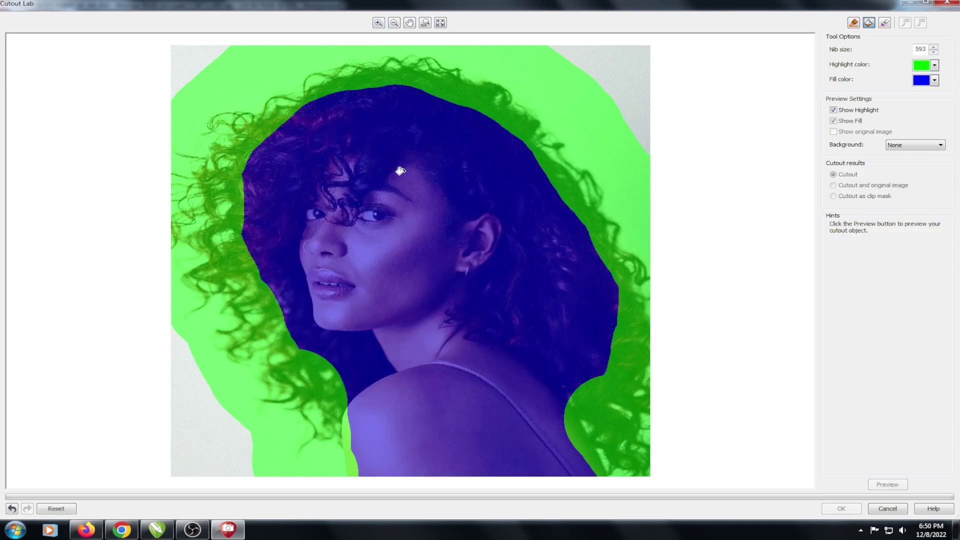
left_click(884, 23)
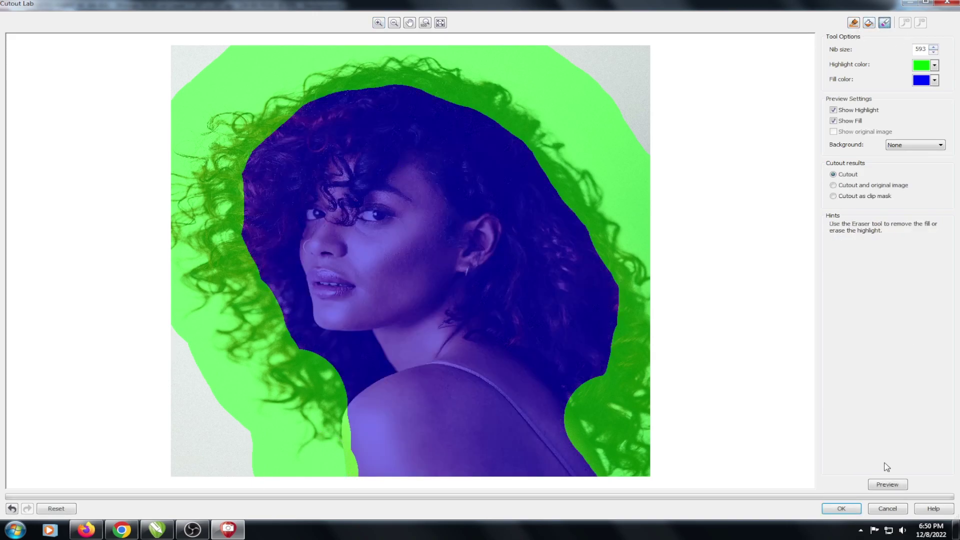
left_click(892, 488)
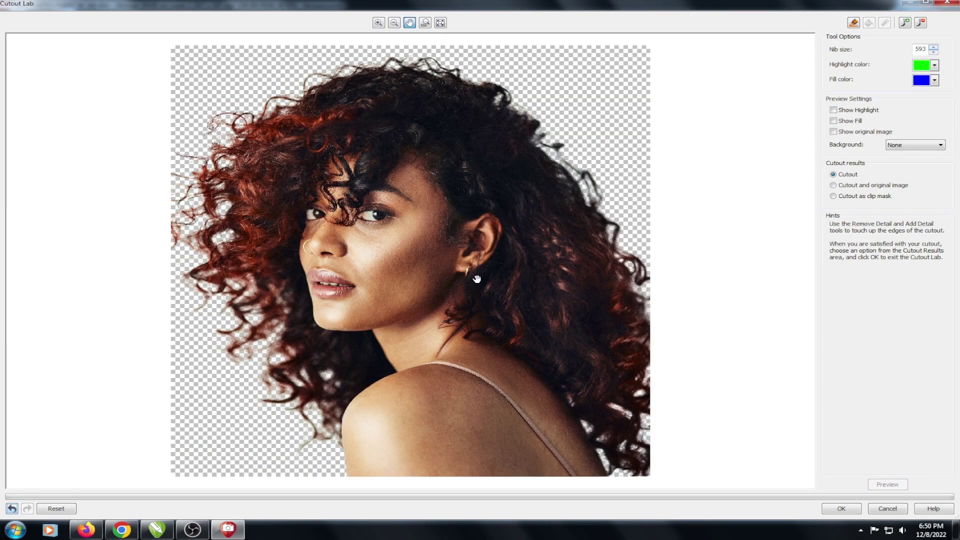
left_click(835, 509)
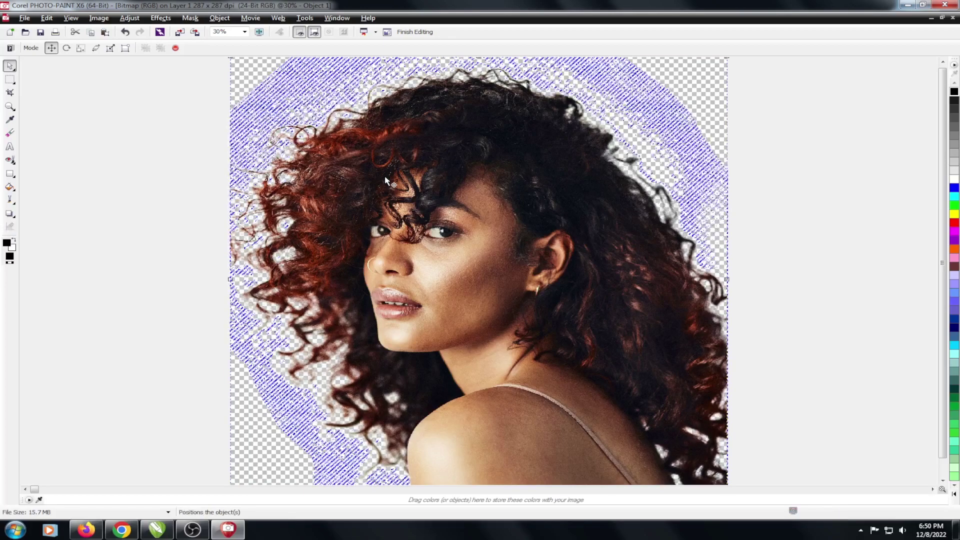
- Save the portrait cutout to the Desktop under a new trailing number, then close PHOTO-PAINT
left_click(24, 18)
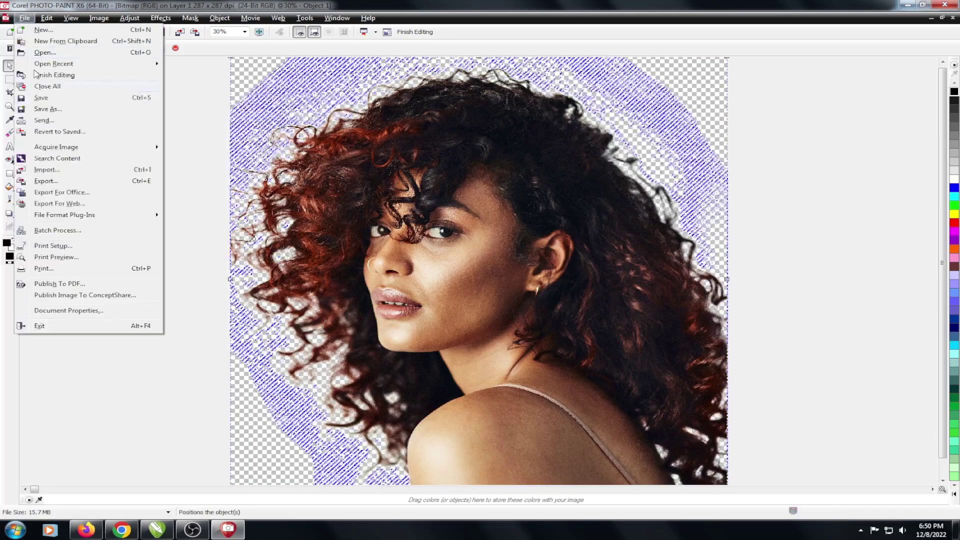
left_click(47, 109)
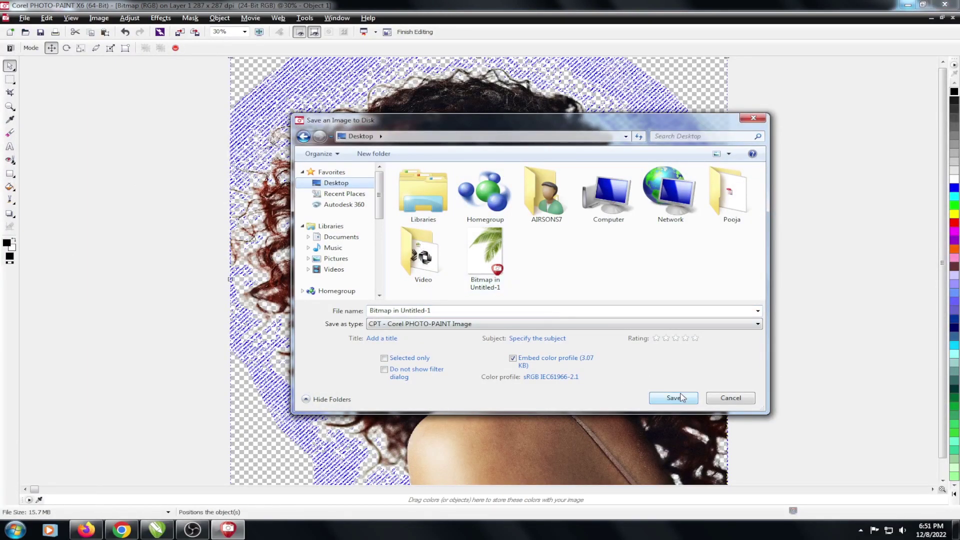
left_click(681, 398)
left_click(554, 267)
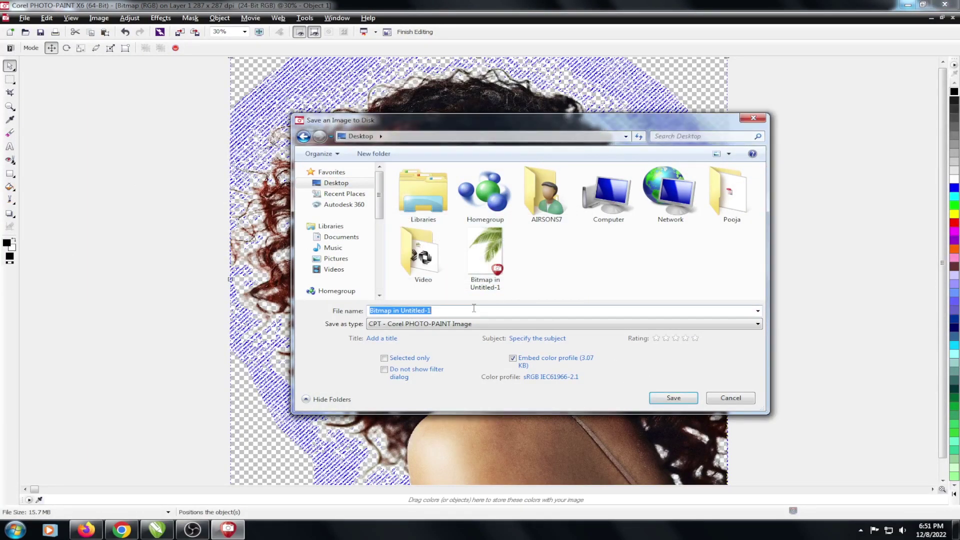
key("End")
key("shift+Left")
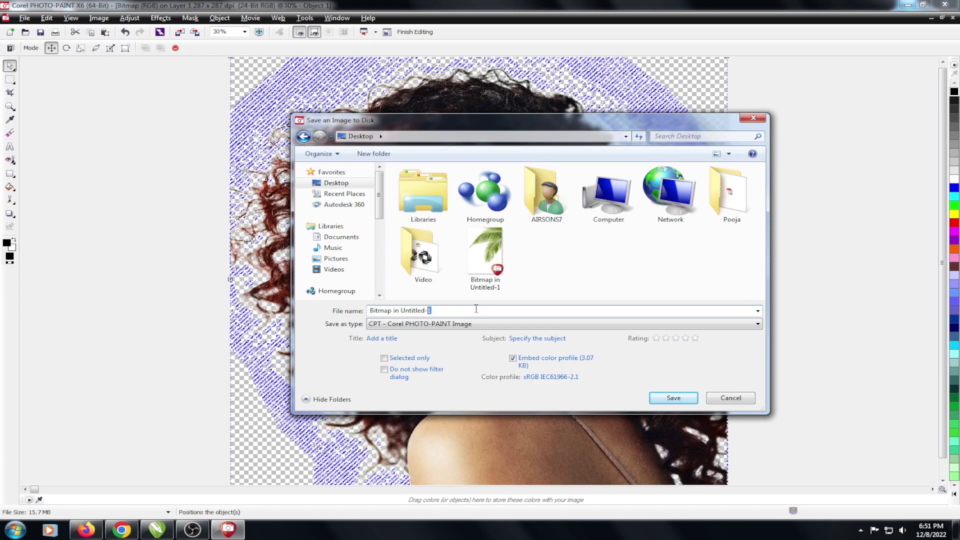
left_click(675, 398)
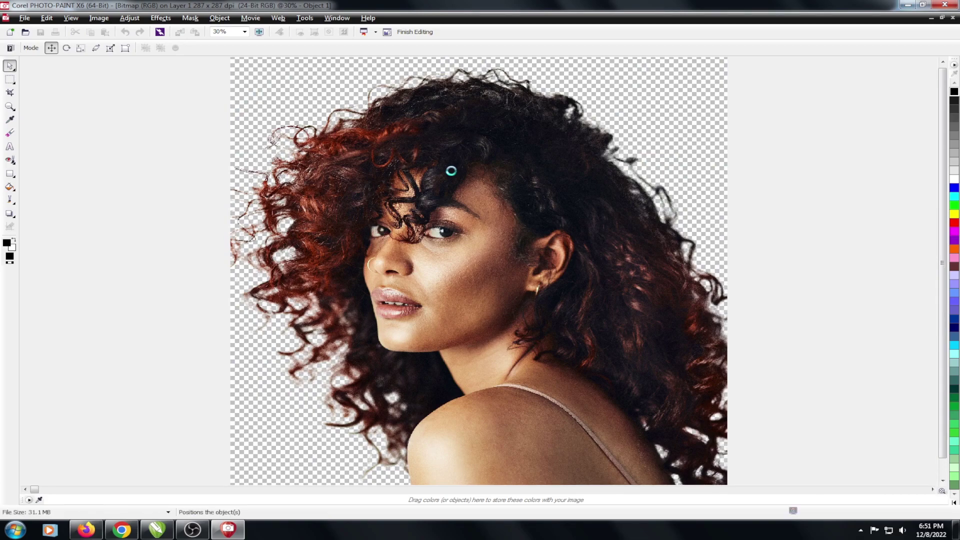
left_click(943, 5)
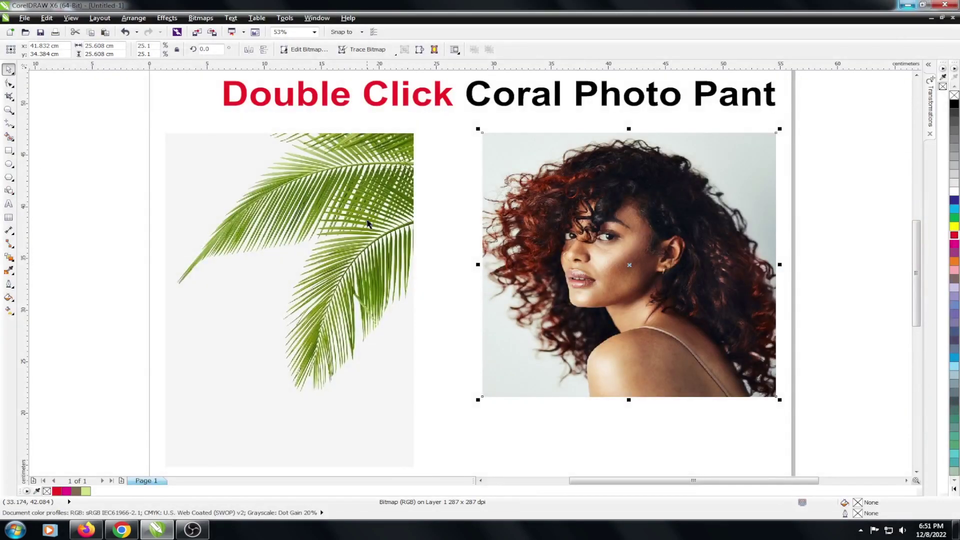
- Drag both saved cutout bitmaps from the Desktop onto the CorelDRAW page
scroll(367, 224, "down", 2)
key("super+d")
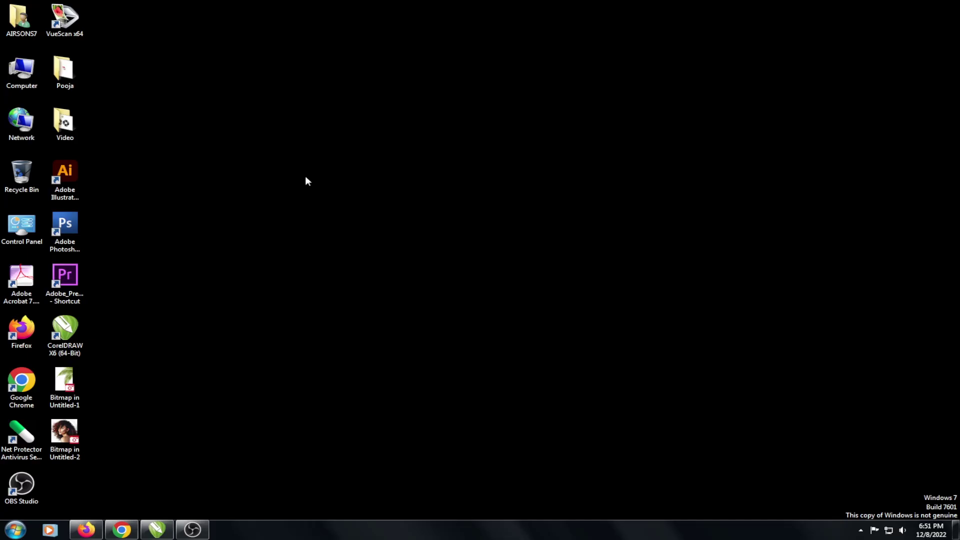
left_click(64, 385)
left_click(64, 435, "ctrl")
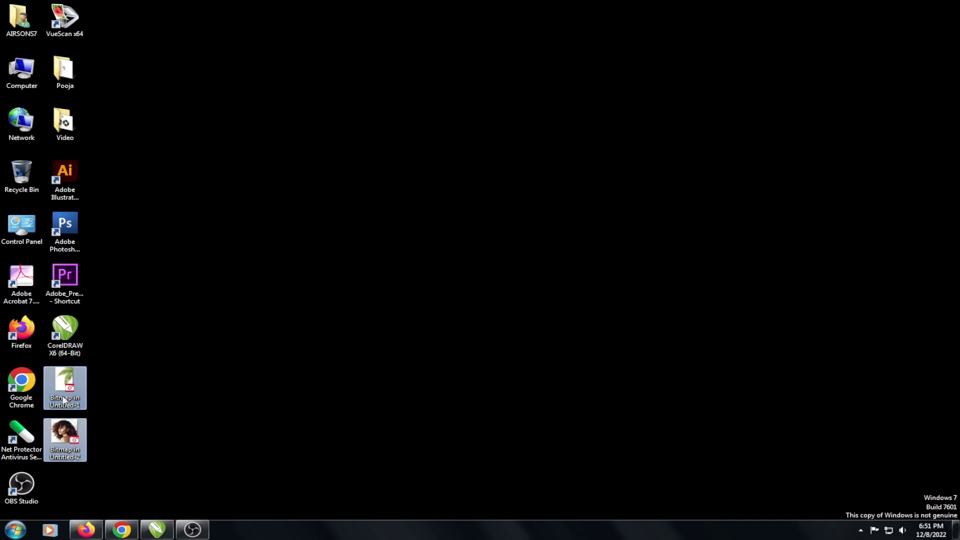
mouse_move(64, 435)
left_mouse_down()
mouse_move(156, 505)
mouse_move(343, 374)
left_mouse_up()
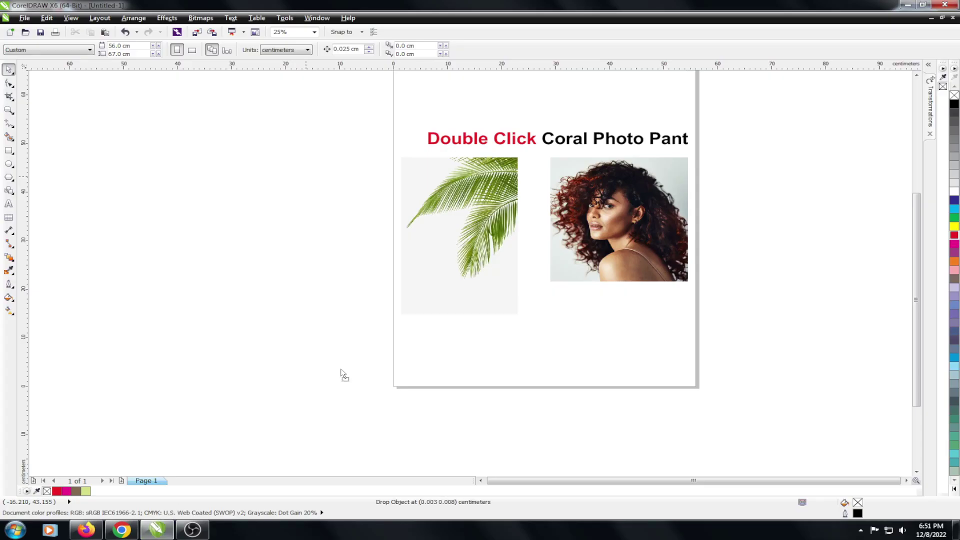
left_click_drag(407, 307, 478, 381)
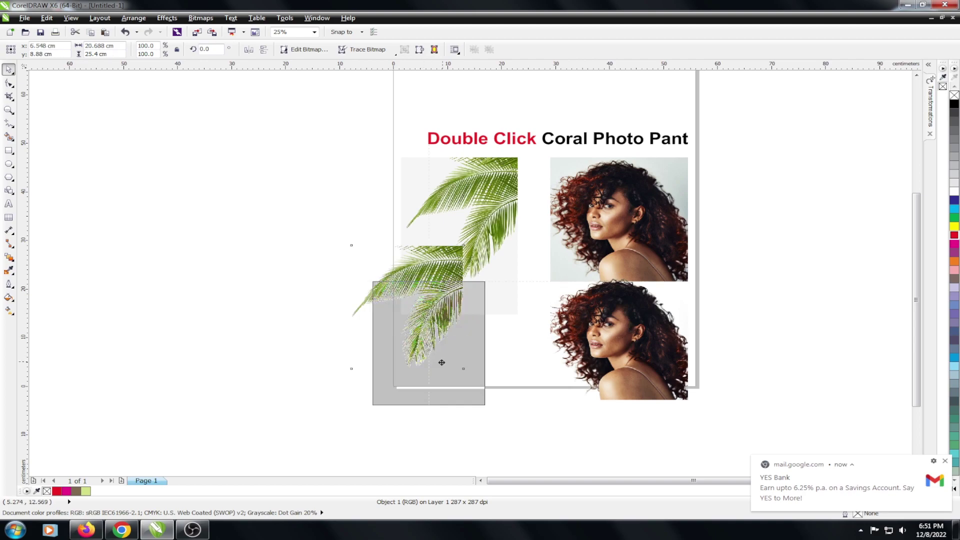
- Move the title and original photos to the top, with the palm and woman cutouts below them
scroll(470, 213, "down", 1)
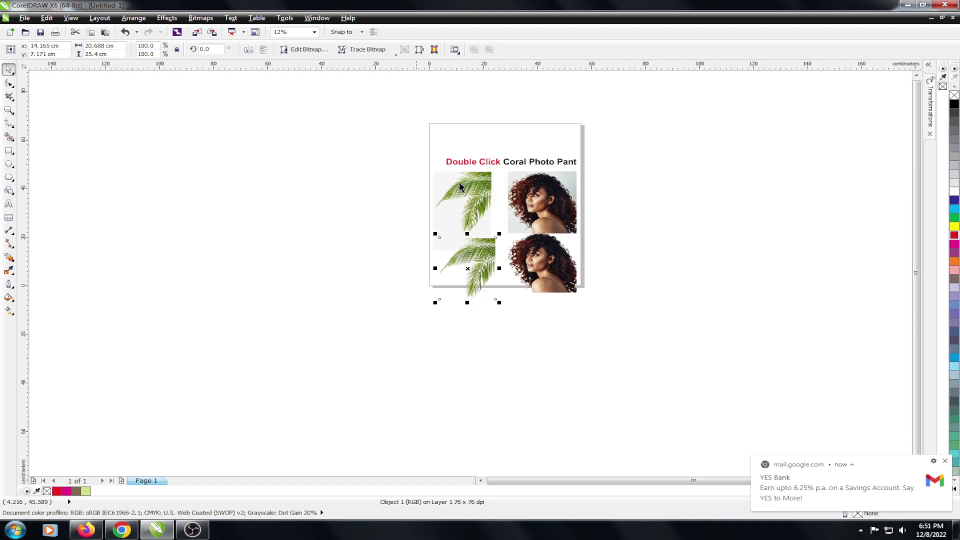
left_click_drag(328, 109, 595, 242)
left_click_drag(544, 132, 544, 125)
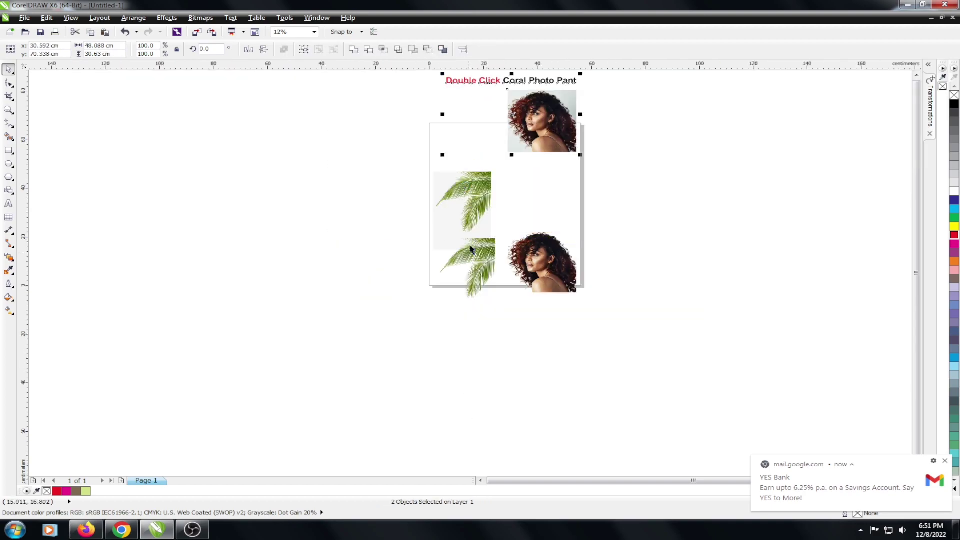
left_click(467, 265)
left_click(467, 210)
left_click_drag(465, 215, 464, 129)
left_click(468, 270)
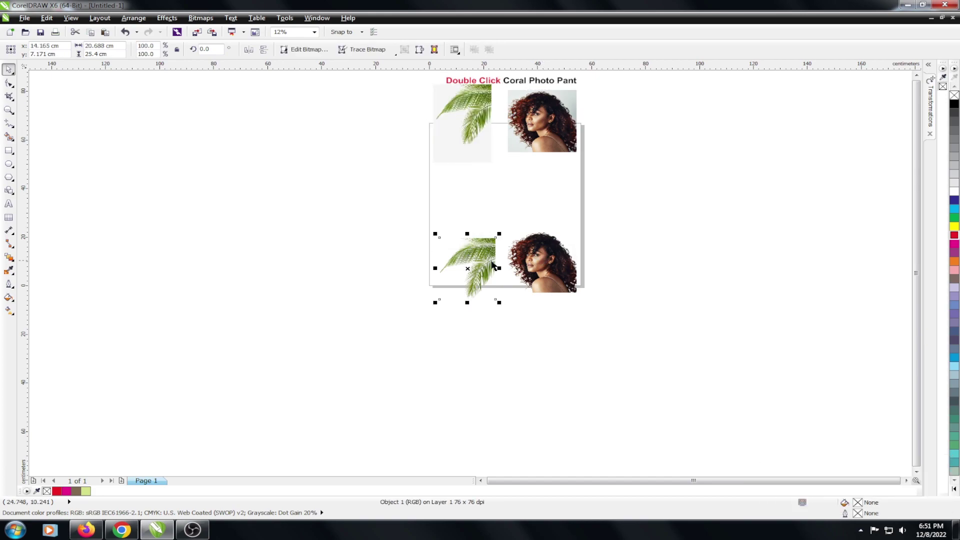
left_click(542, 265, "shift")
mouse_move(524, 269)
left_mouse_down()
mouse_move(524, 200)
mouse_move(385, 143)
left_mouse_up()
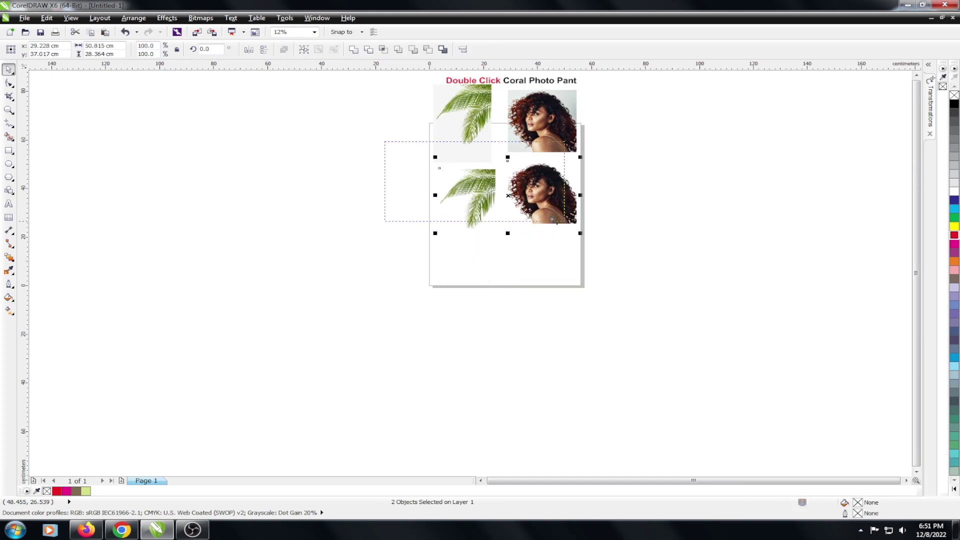
scroll(525, 165, "up", 3)
- Draw a Moon Green rectangle without outline behind both cutout images
left_click(9, 150)
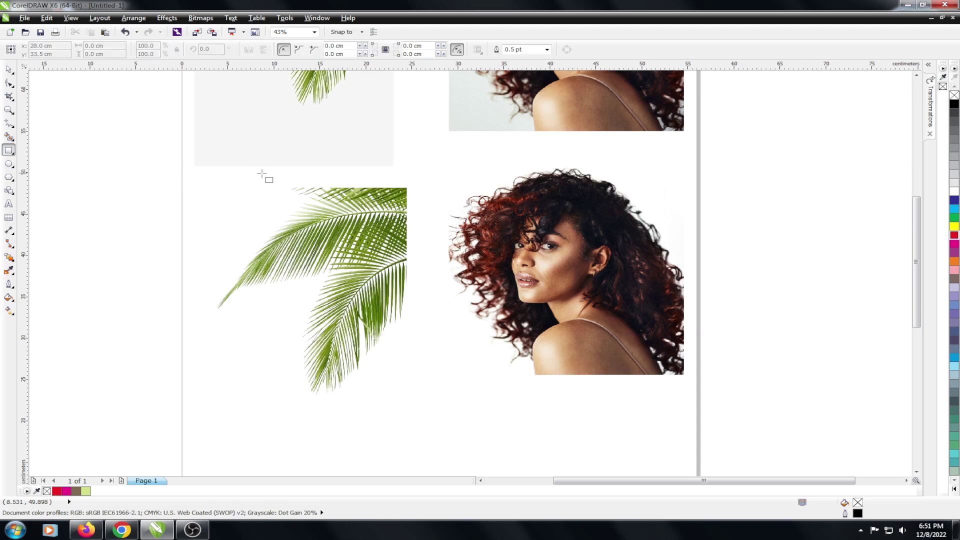
left_click_drag(183, 167, 705, 404)
key("space")
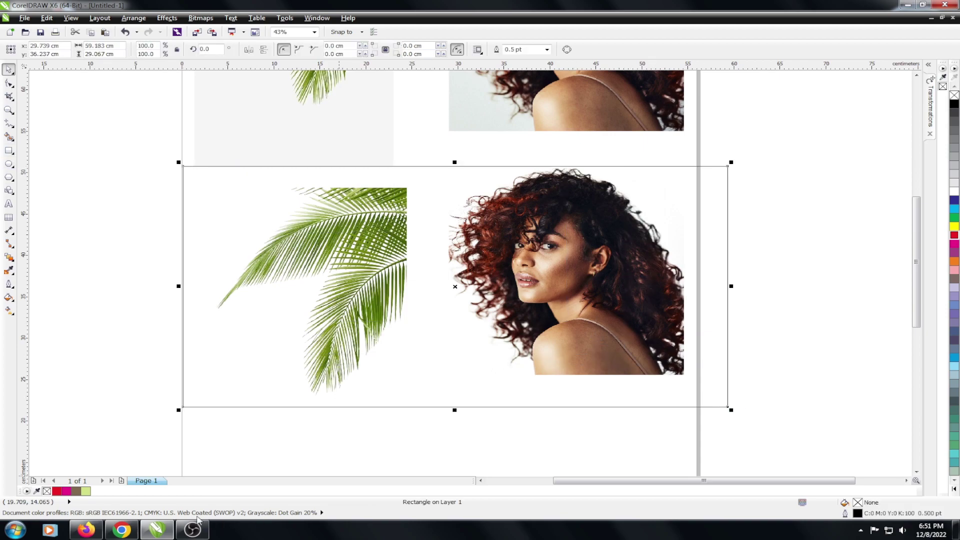
left_click(86, 491)
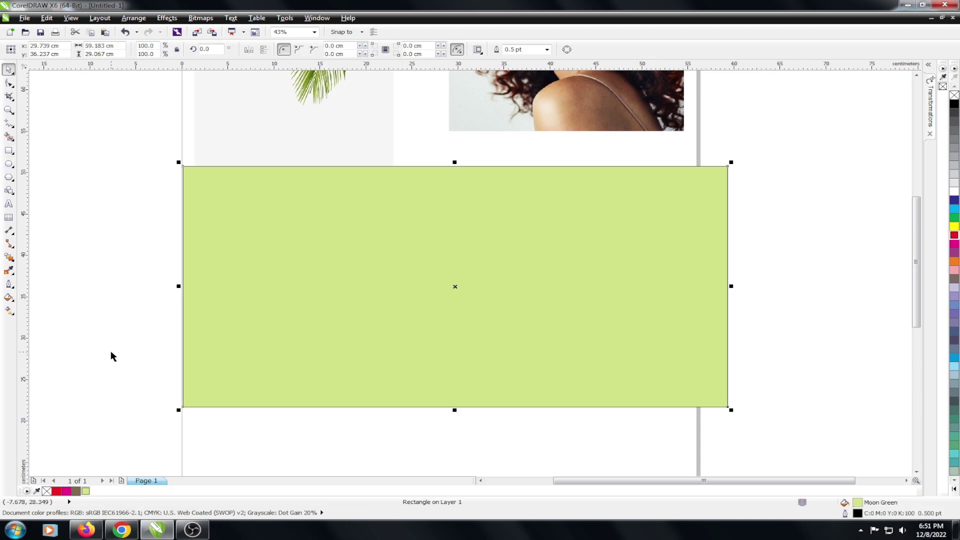
key("shift+Page_Down")
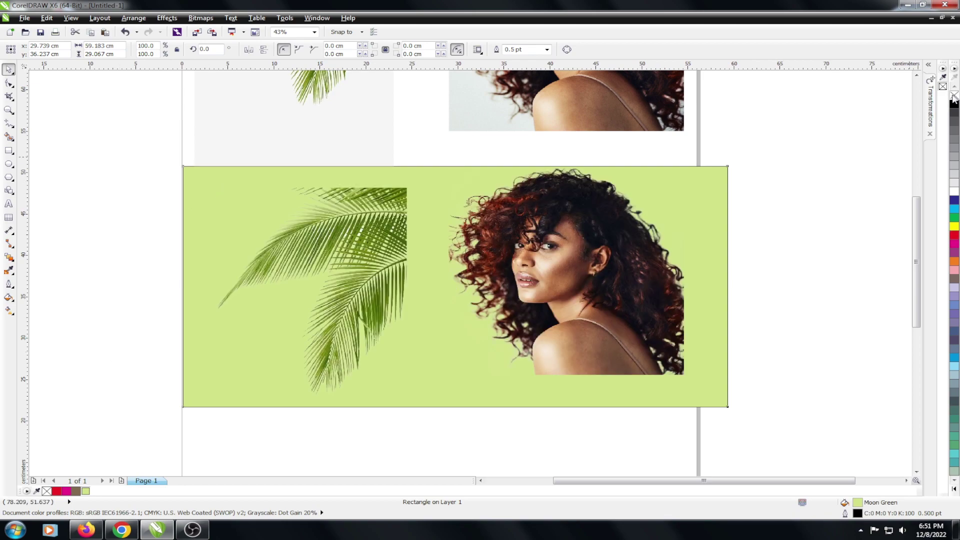
right_click(953, 95)
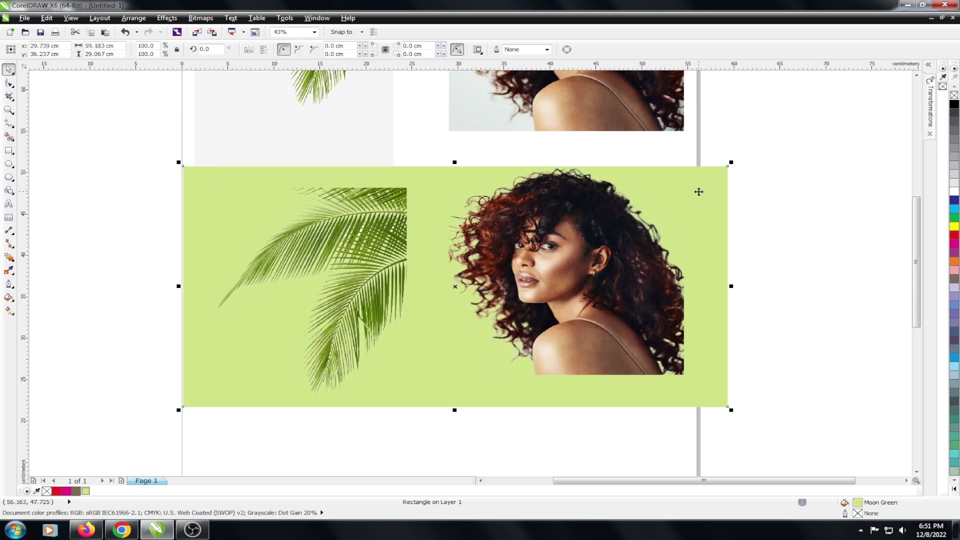
- Select the images, zoom to the selection, and show the drawing in full-screen preview
left_click(558, 128, "shift")
left_click(345, 115, "shift")
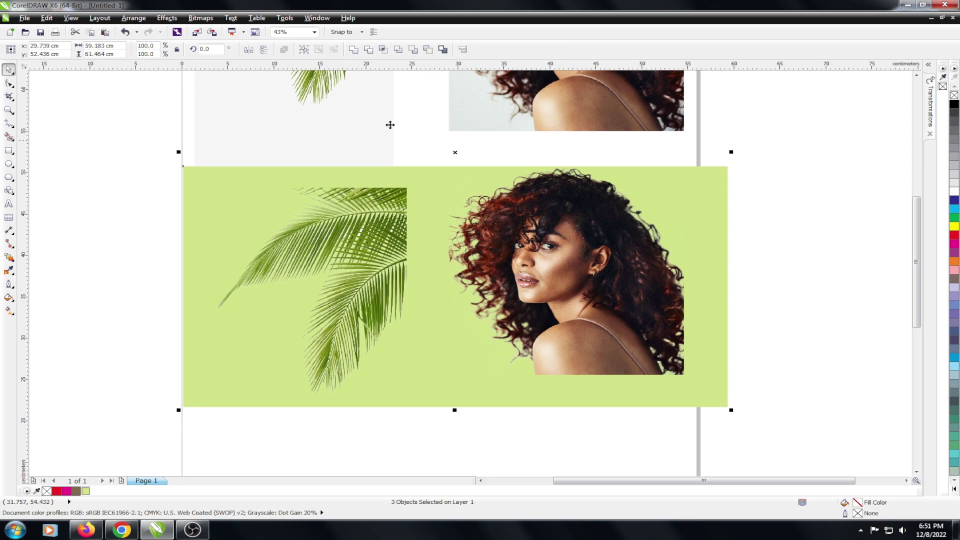
key("shift+F2")
key("F9")
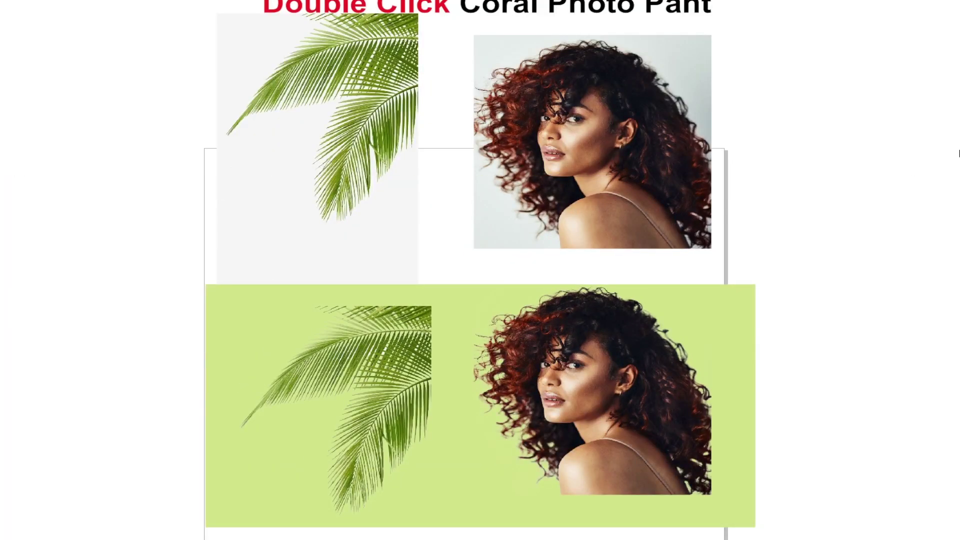
- Zoom to the green background rectangle and redisplay the palm-leaf-and-woman composition in full-screen preview
key("Escape")
left_click(662, 294)
key("shift+F2")
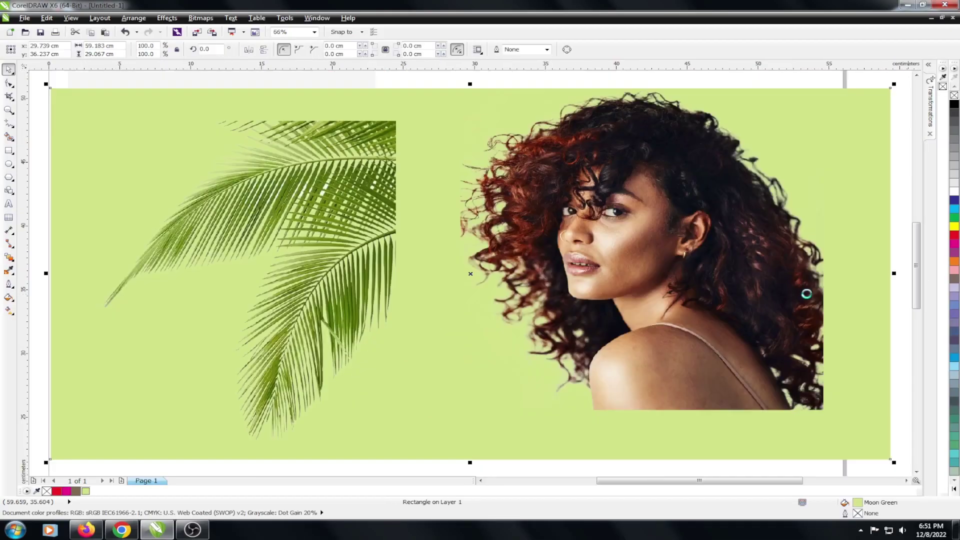
key("F9")
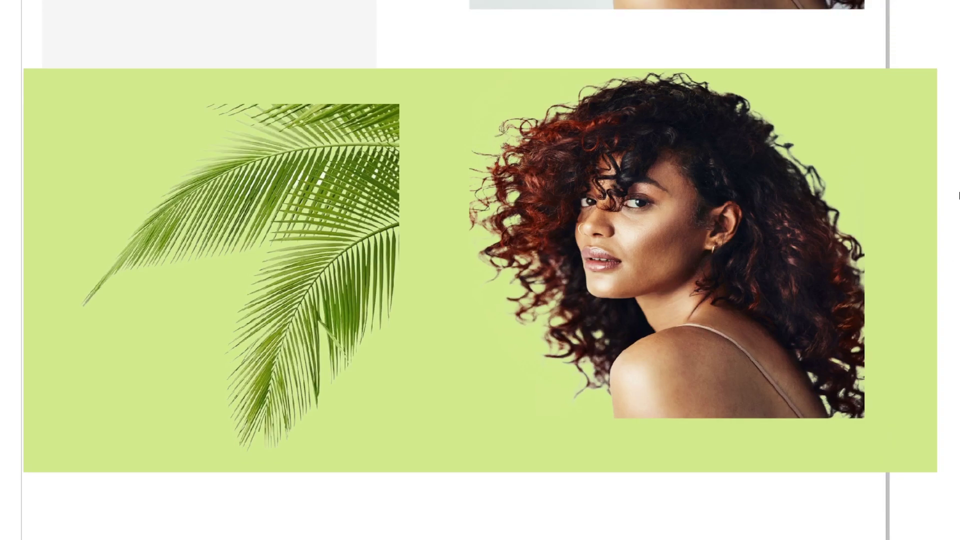